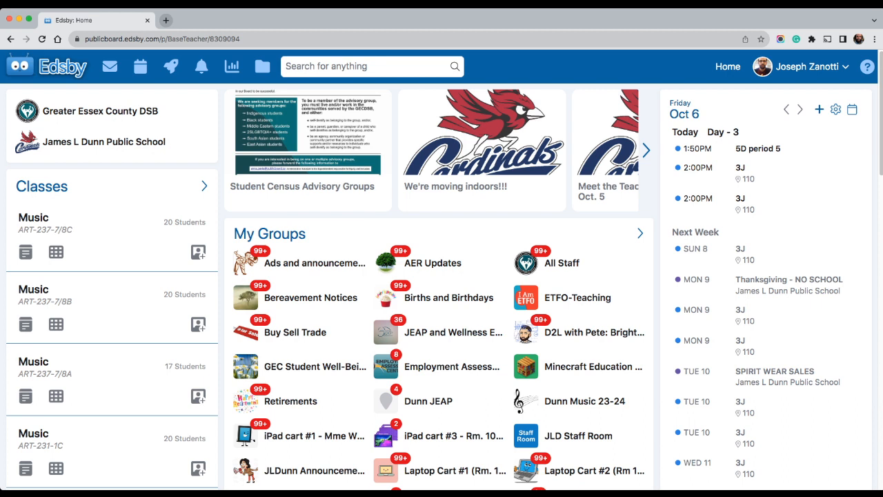
# Open Song Maker in a new browser tab
pyautogui.press('super+t')
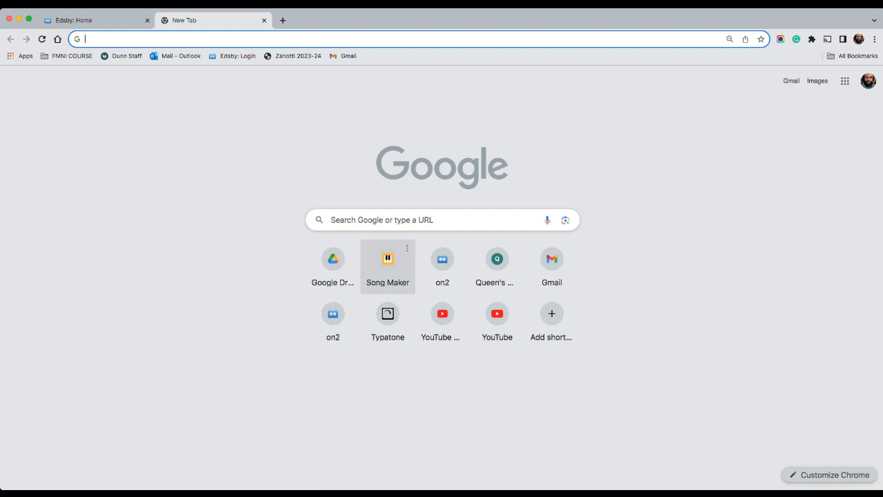
pyautogui.click(388, 266)
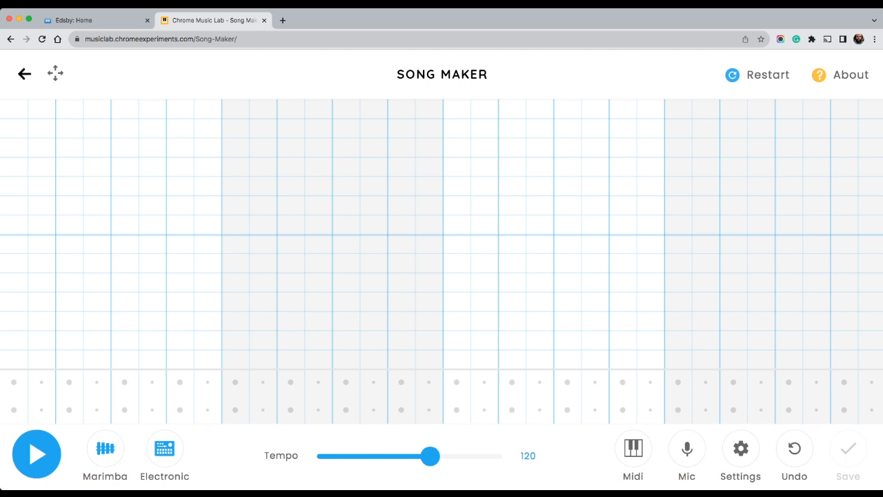
# Try out a circle and a triangle percussion hit plus a seven-note rising scale from red to pink, starting on beat 2
pyautogui.click(14, 410)
pyautogui.click(69, 383)
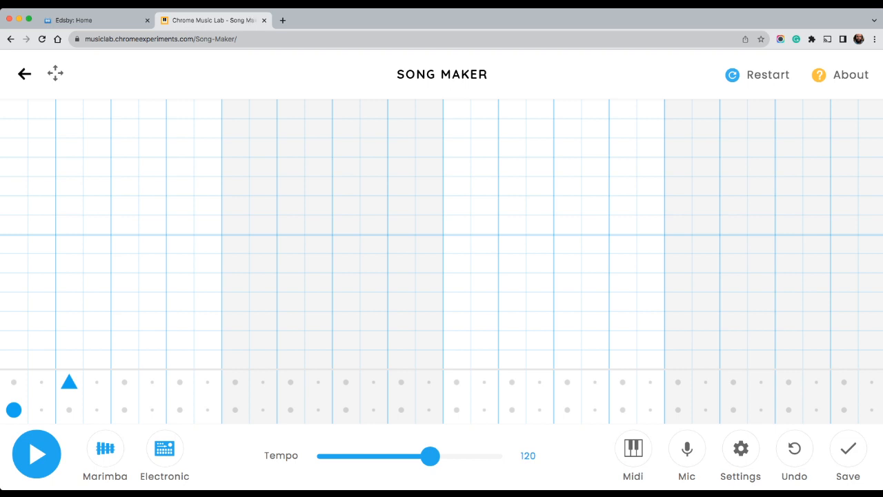
pyautogui.click(69, 359)
pyautogui.click(97, 339)
pyautogui.click(124, 320)
pyautogui.click(152, 300)
pyautogui.click(180, 281)
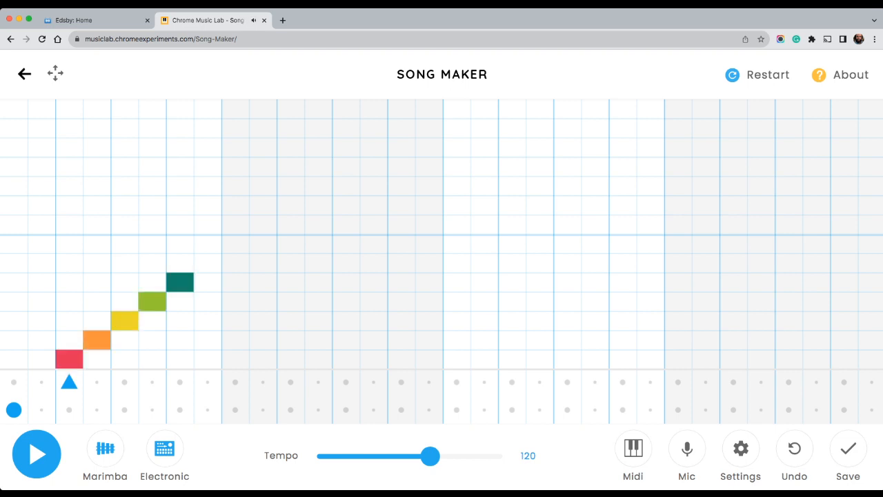
pyautogui.click(207, 262)
pyautogui.click(235, 243)
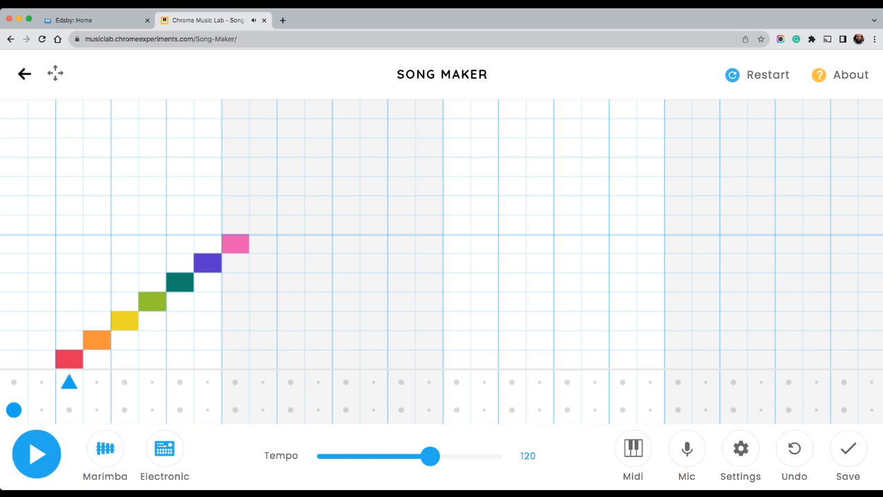
# Remove the two test percussion hits and all seven rising scale notes from the grid
pyautogui.click(14, 410)
pyautogui.click(69, 382)
pyautogui.click(69, 359)
pyautogui.moveTo(96, 339); pyautogui.dragTo(236, 243)
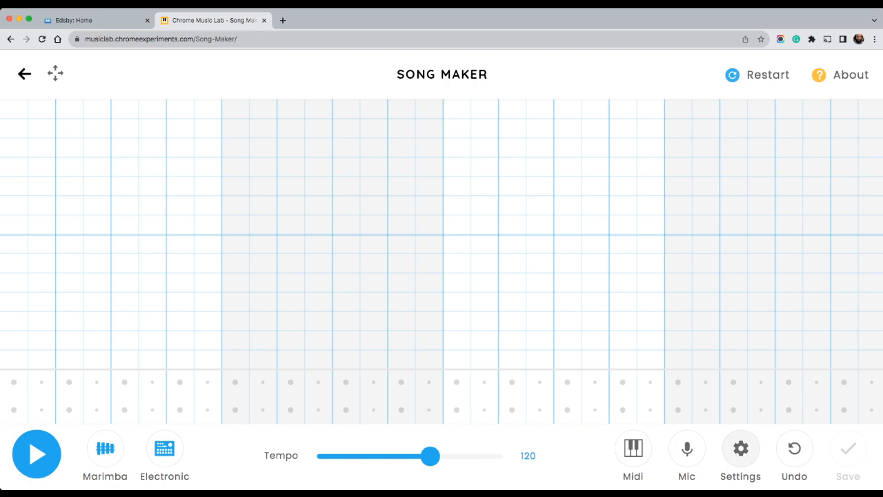
# Set the song length to 2 bars with 4 beats per bar, and split beats into 4
pyautogui.click(741, 449)
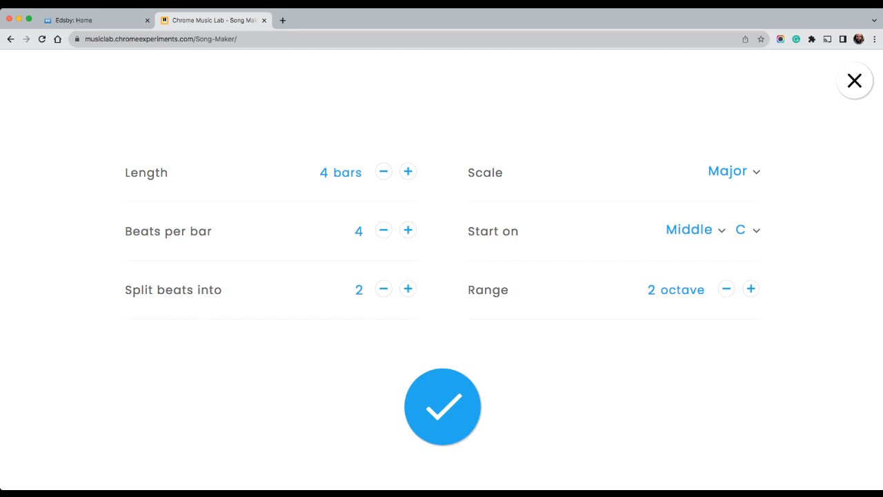
pyautogui.click(383, 171)
pyautogui.click(384, 171)
pyautogui.click(384, 229)
pyautogui.click(384, 230)
pyautogui.click(408, 230)
pyautogui.click(407, 230)
pyautogui.click(408, 229)
pyautogui.click(408, 230)
pyautogui.click(408, 230)
pyautogui.click(383, 229)
pyautogui.click(384, 230)
pyautogui.click(384, 230)
pyautogui.click(408, 288)
pyautogui.click(407, 288)
# Try the Pentatonic scale, return to Major starting on Middle C, extend the range to 3 octaves, and apply the settings
pyautogui.click(717, 183)
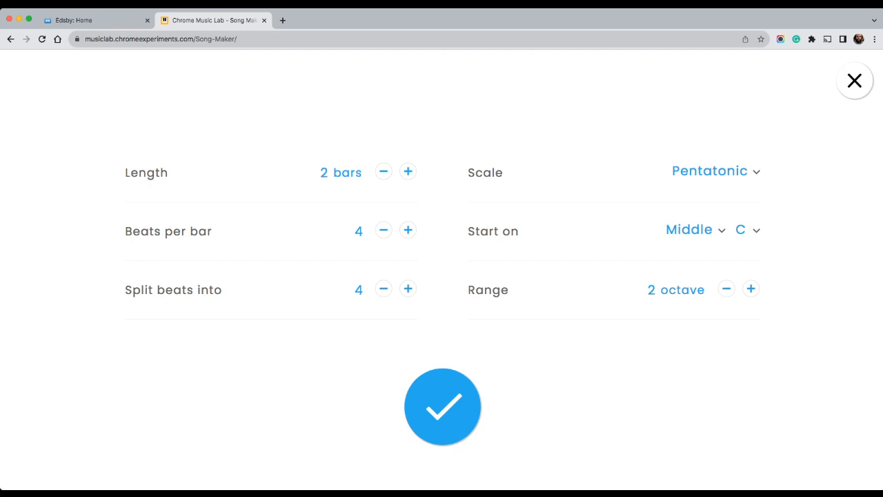
pyautogui.click(718, 158)
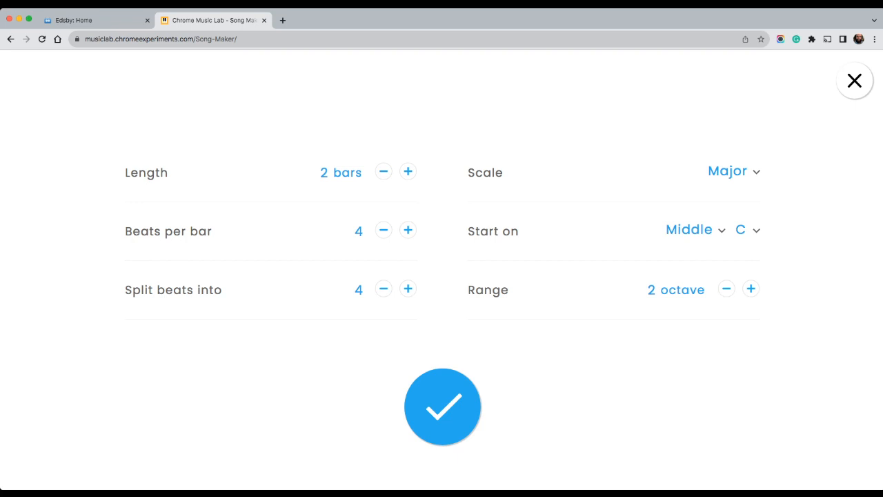
pyautogui.click(688, 217)
pyautogui.click(751, 290)
pyautogui.click(442, 407)
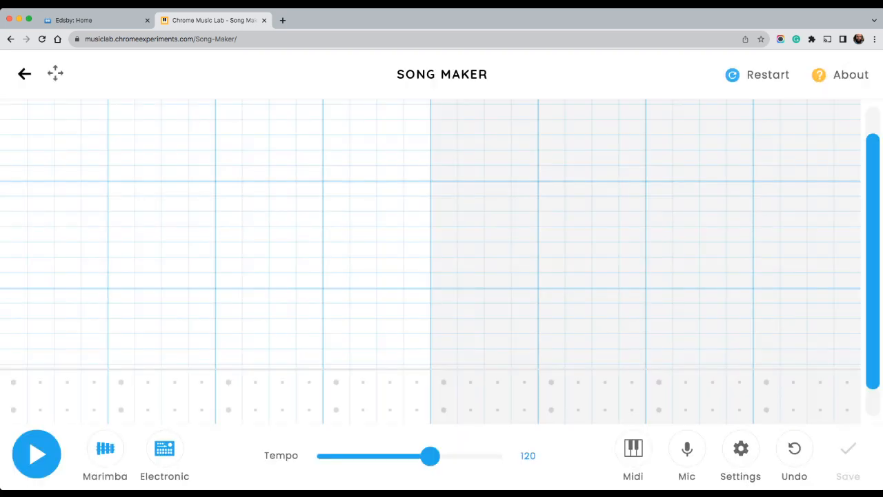
# Build bar 1's percussion with triangles on beats 2 and 4, and circles on beats 1 and 3, beat 2's fourth cell and beat 3's third
pyautogui.scroll(-2, 430, 261)
pyautogui.scroll(3, 430, 261)
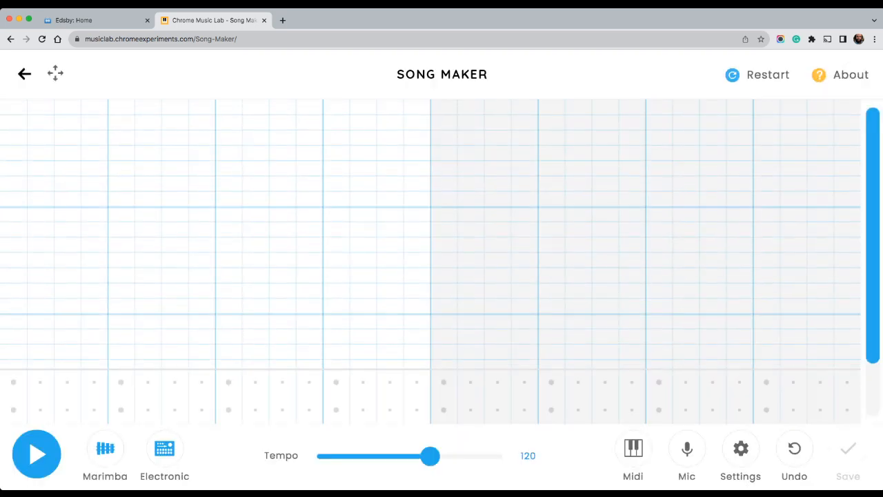
pyautogui.scroll(-2, 431, 261)
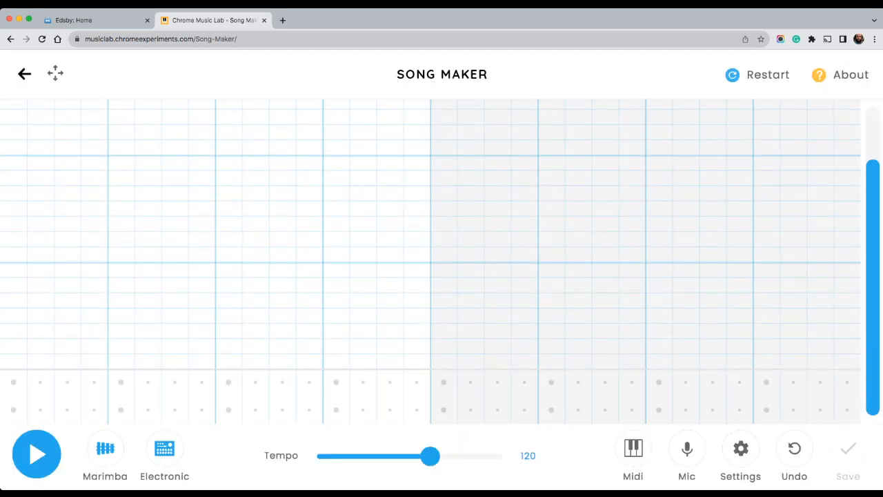
pyautogui.click(13, 410)
pyautogui.click(121, 382)
pyautogui.click(201, 410)
pyautogui.click(229, 410)
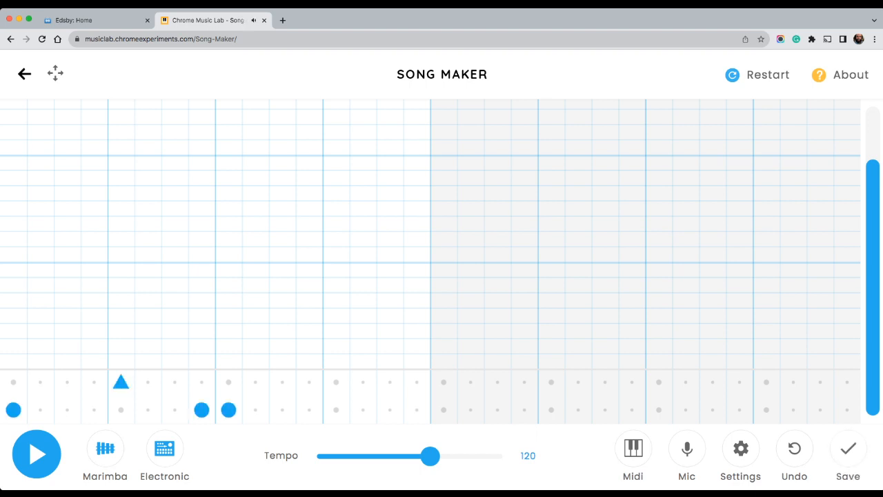
pyautogui.click(282, 409)
pyautogui.click(336, 382)
# Repeat bar 1's circle and triangle percussion pattern in bar 2, clearing misplaced circles, and play the beat back
pyautogui.click(444, 410)
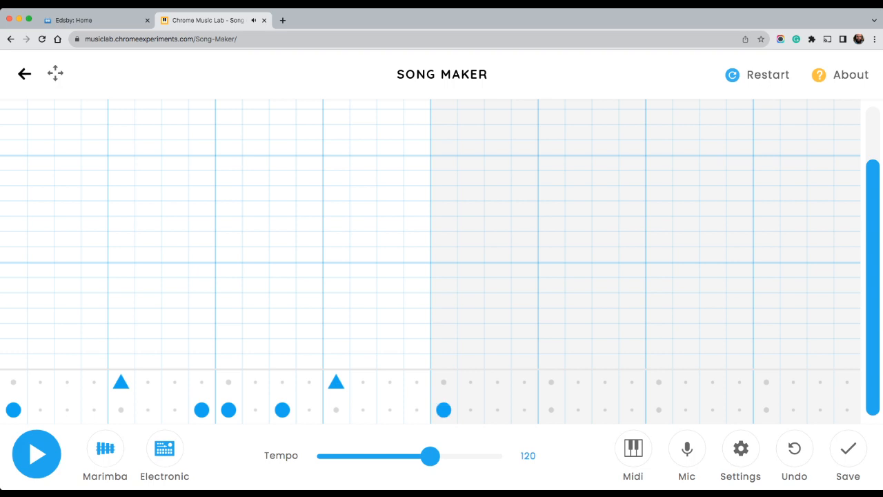
pyautogui.click(552, 382)
pyautogui.click(659, 410)
pyautogui.click(740, 410)
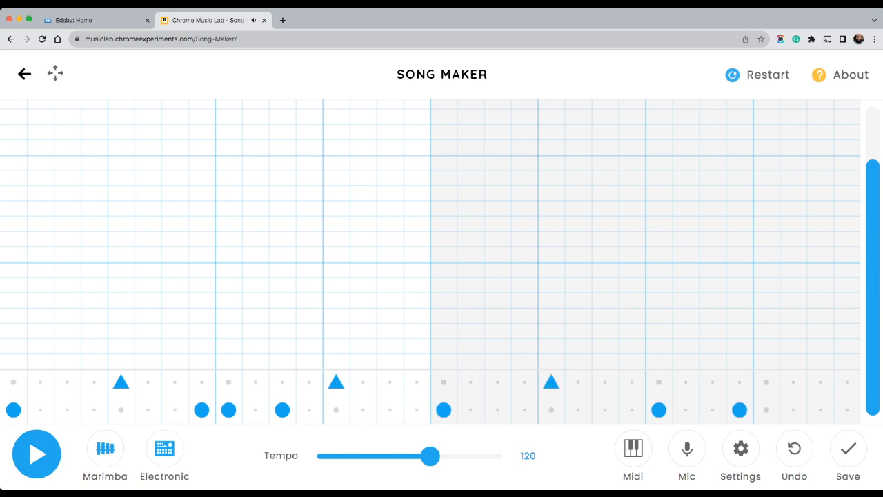
pyautogui.click(767, 410)
pyautogui.click(632, 409)
pyautogui.click(767, 382)
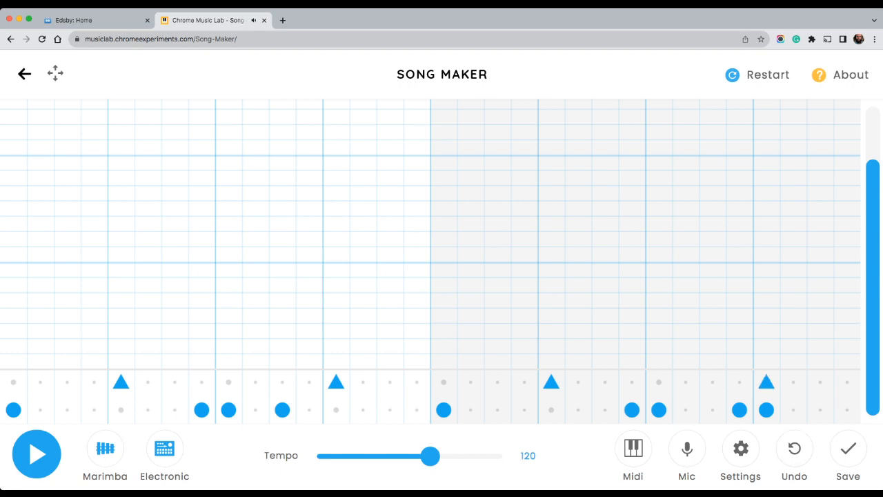
pyautogui.click(767, 410)
pyautogui.click(713, 410)
pyautogui.click(740, 410)
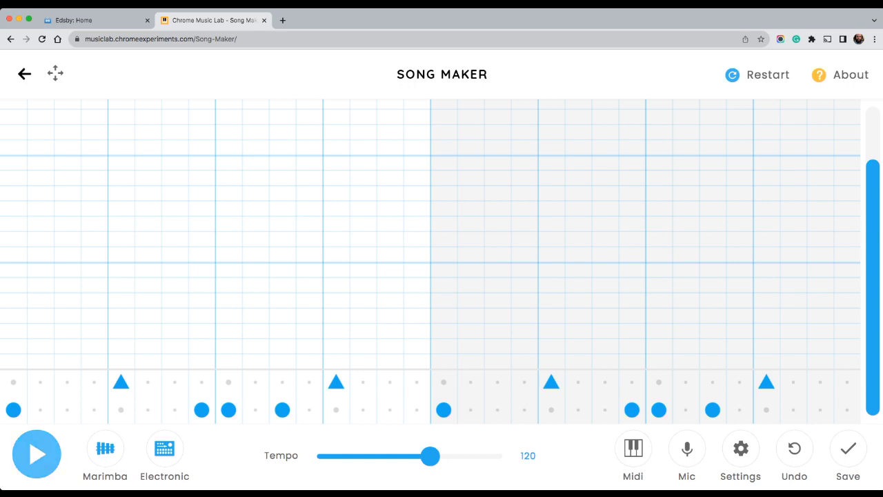
pyautogui.click(37, 453)
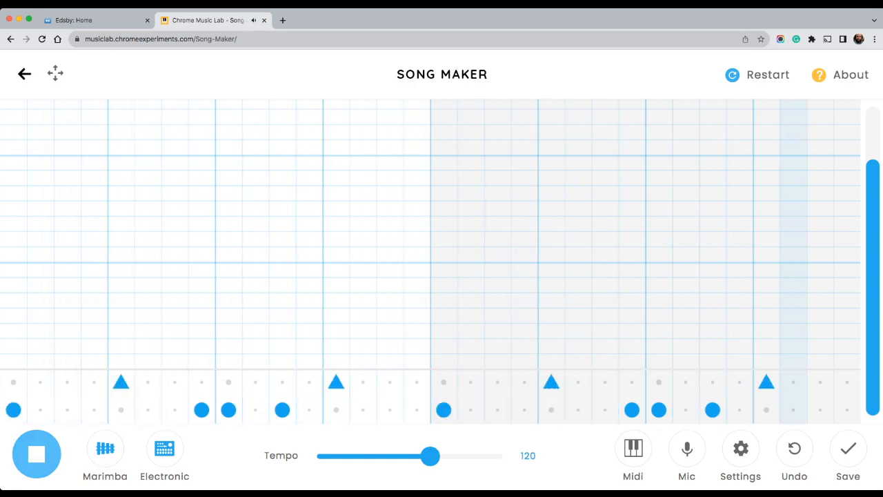
pyautogui.click(37, 453)
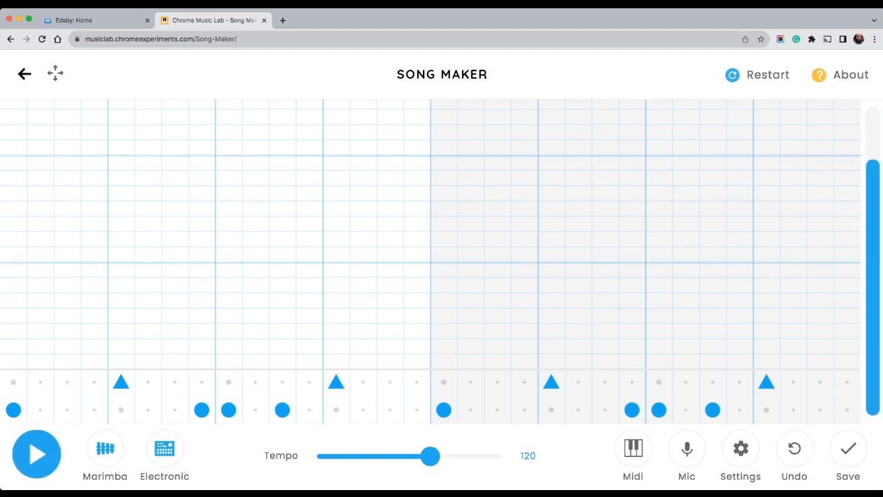
# Add bar 1's bass line on every other cell: four red bottom-row notes over beats 1–2 and four green fourth-row notes over beats 3–4
pyautogui.click(13, 360)
pyautogui.click(67, 361)
pyautogui.click(121, 361)
pyautogui.click(175, 361)
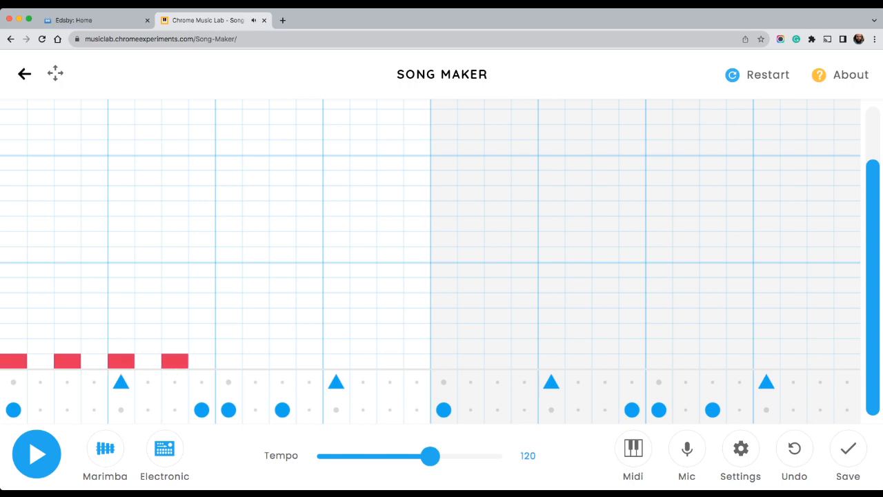
pyautogui.click(229, 314)
pyautogui.click(282, 314)
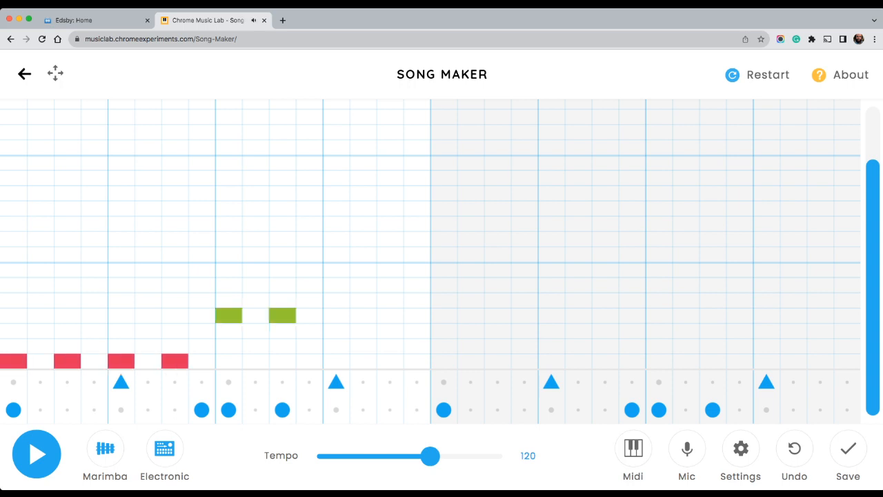
pyautogui.click(336, 315)
pyautogui.click(390, 315)
# Continue the bass on every other cell in bar 2: four yellow notes over beats 1–2, two orange on beat 3, two teal on beat 4
pyautogui.click(443, 331)
pyautogui.click(498, 331)
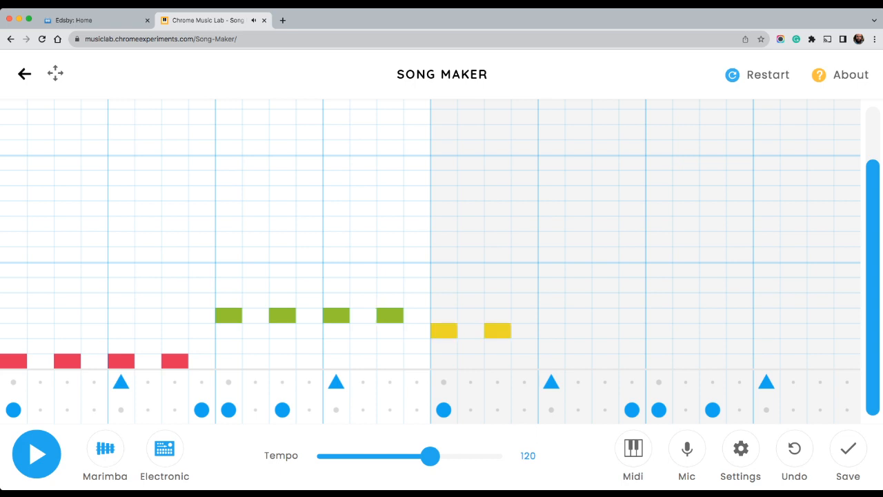
pyautogui.click(551, 331)
pyautogui.click(605, 331)
pyautogui.click(659, 346)
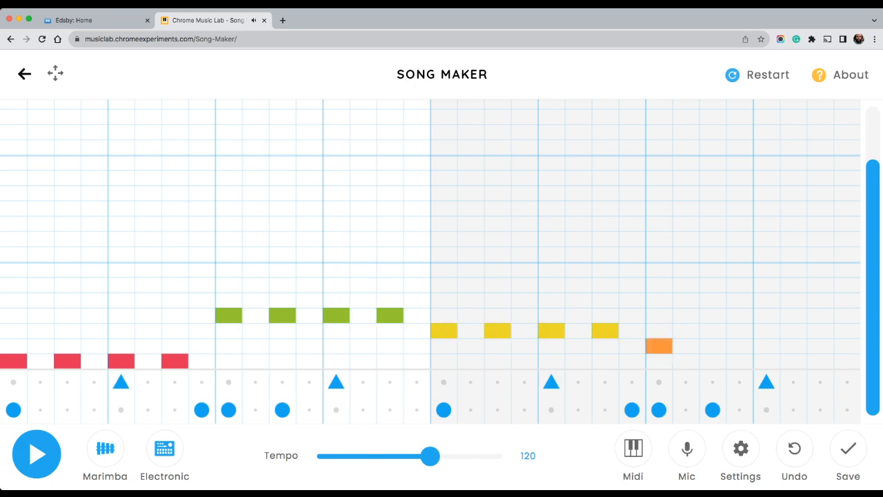
pyautogui.click(713, 346)
pyautogui.click(767, 300)
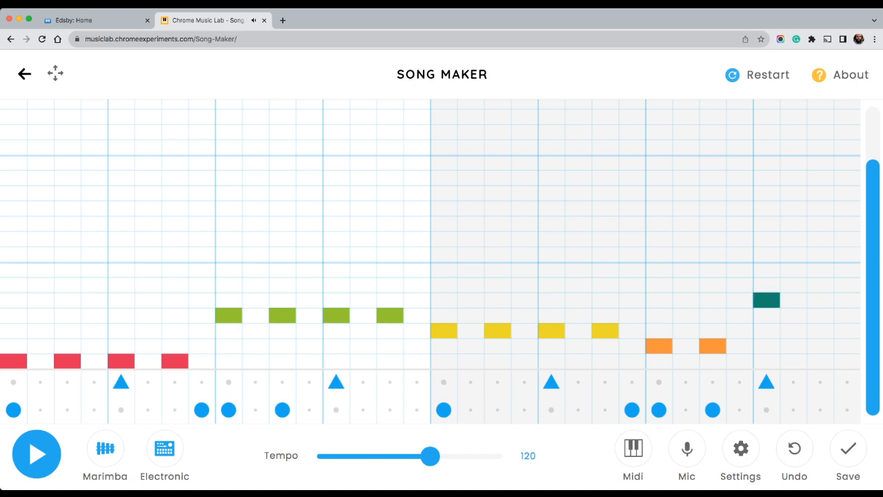
pyautogui.click(821, 301)
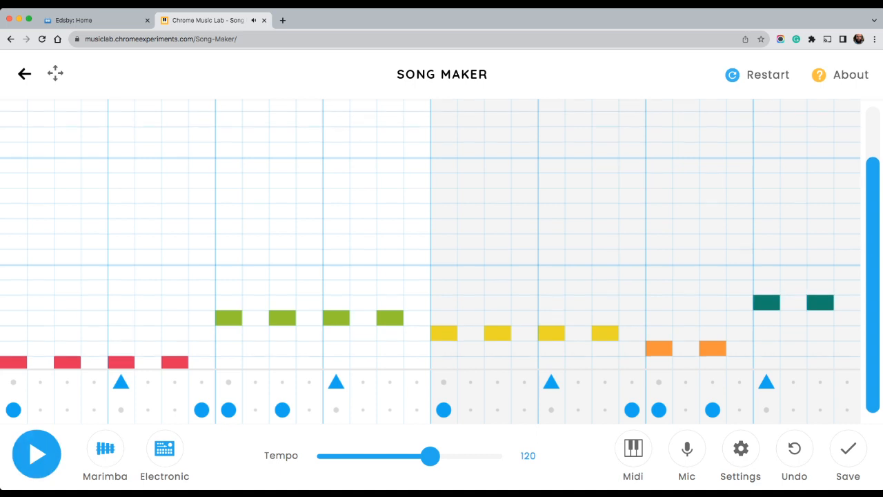
# Switch the melody instrument from Marimba to Synth, playing the song before and after the change
pyautogui.click(37, 454)
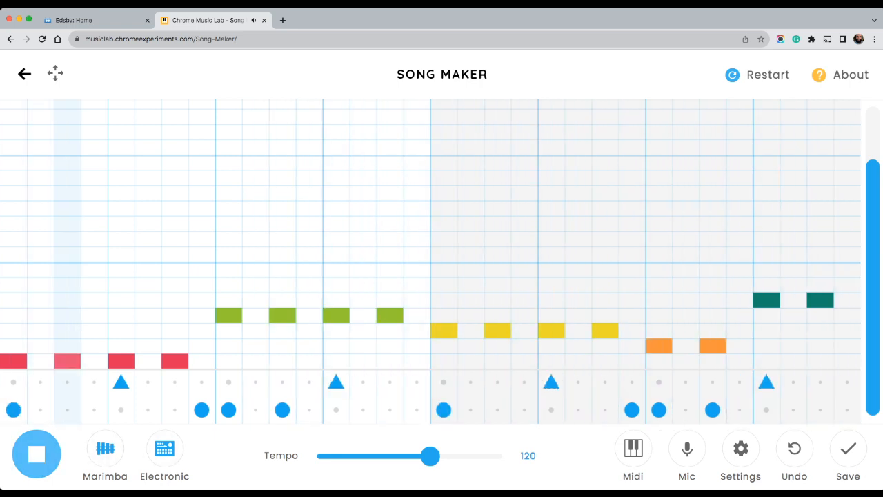
pyautogui.click(36, 453)
pyautogui.click(105, 449)
pyautogui.click(105, 449)
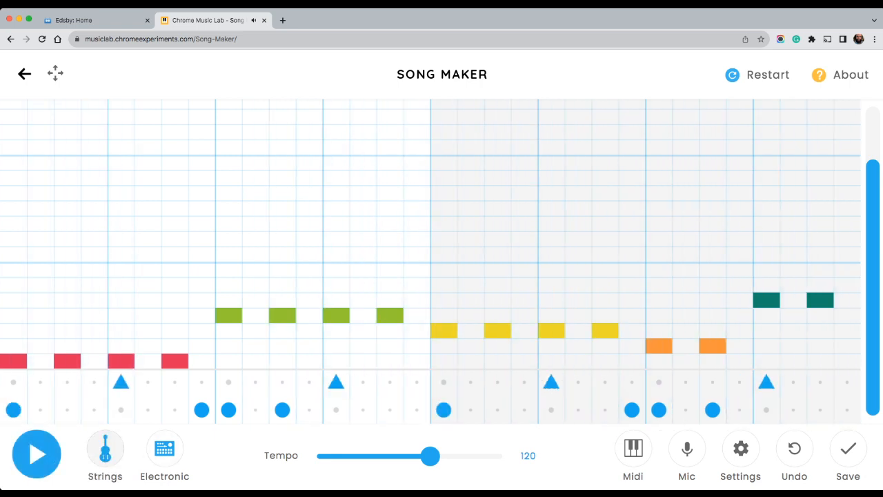
pyautogui.click(105, 449)
pyautogui.click(105, 449)
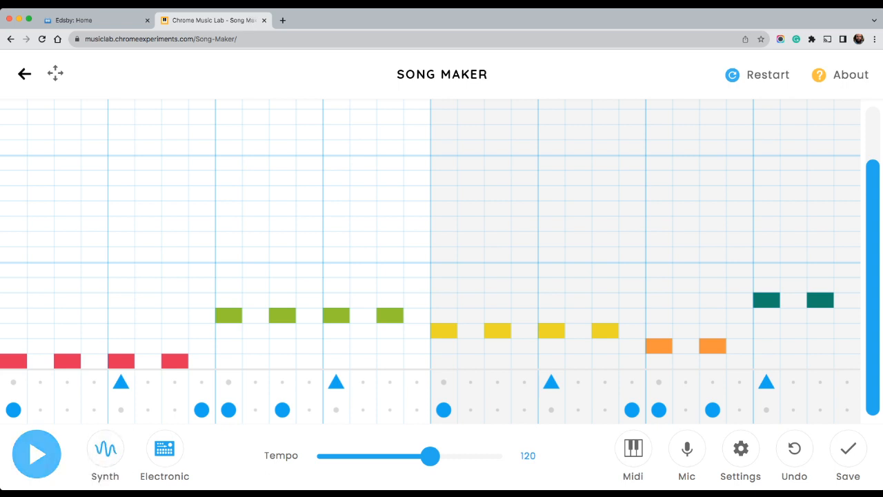
pyautogui.click(37, 453)
pyautogui.scroll(2, 431, 262)
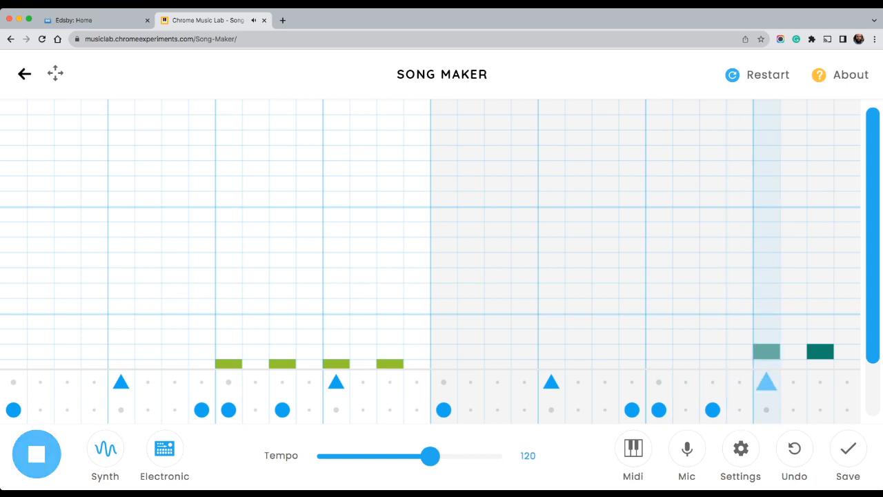
pyautogui.press('space')
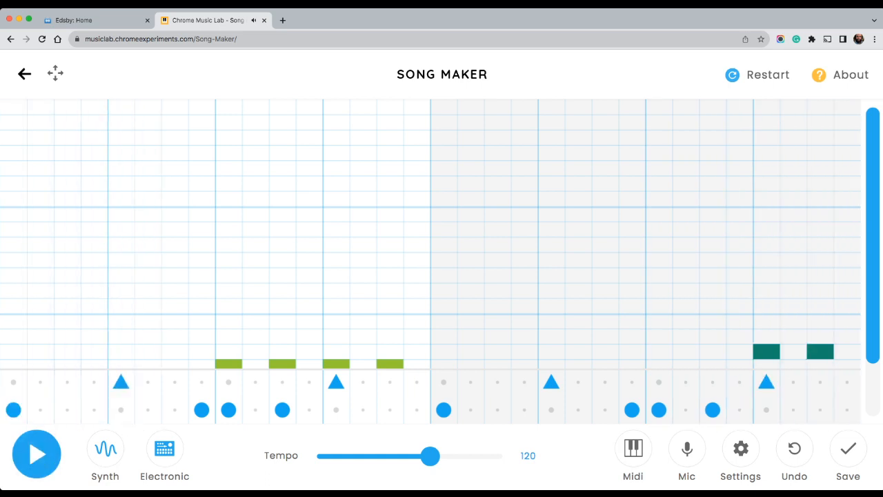
# Fill beat 1 of bar 1 in the top octave with consecutive red, orange, green and yellow melody notes
pyautogui.scroll(-2, 431, 262)
pyautogui.scroll(2, 430, 263)
pyautogui.scroll(-3, 431, 262)
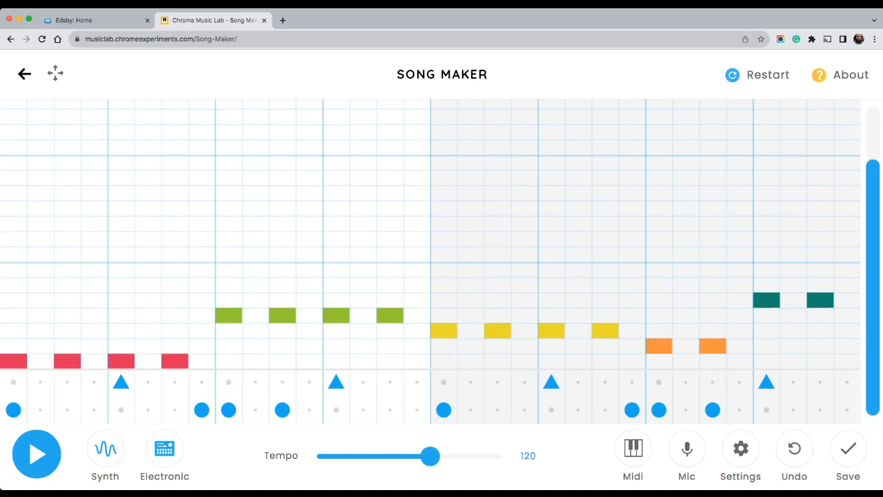
pyautogui.scroll(3, 430, 234)
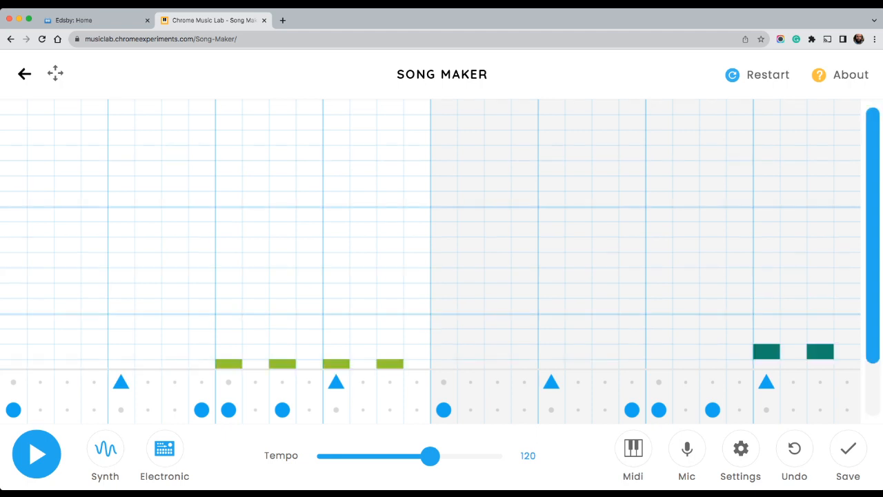
pyautogui.click(14, 199)
pyautogui.click(40, 183)
pyautogui.click(68, 153)
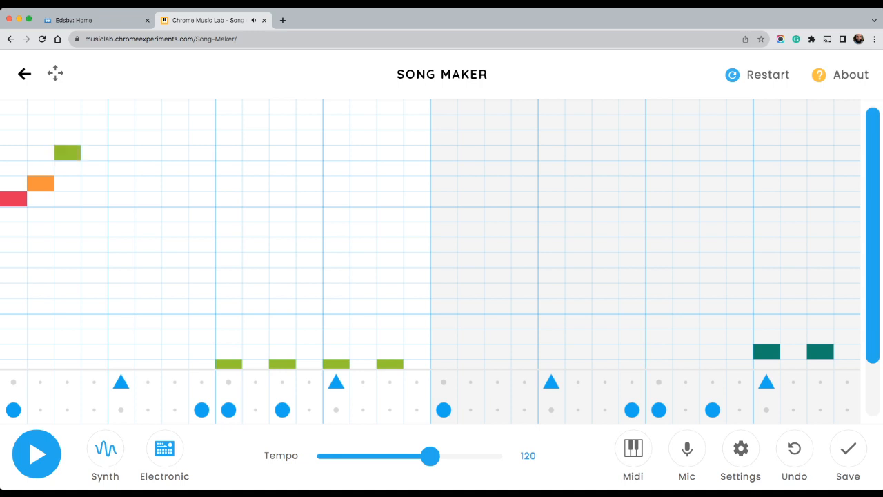
pyautogui.click(94, 168)
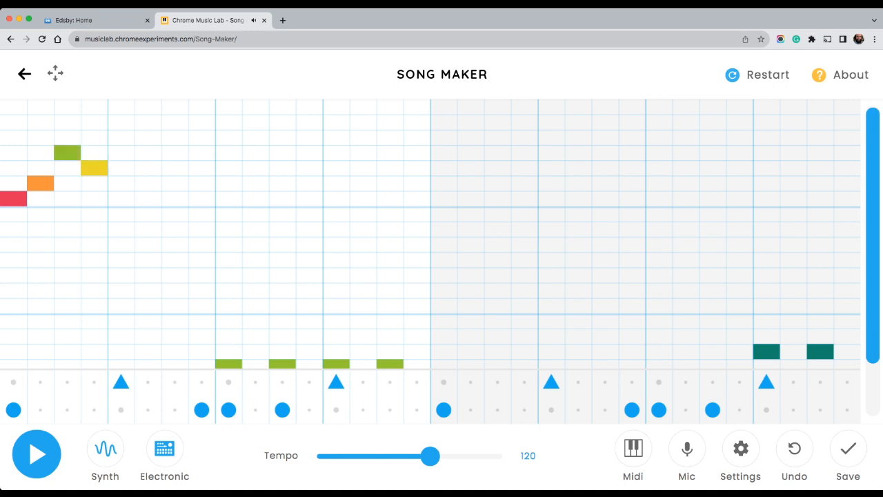
# Add four-note melody runs: red, orange, teal, green on bar 1's beat 3, and red, orange, green, yellow on bar 2's beat 1
pyautogui.click(229, 199)
pyautogui.click(256, 183)
pyautogui.click(282, 138)
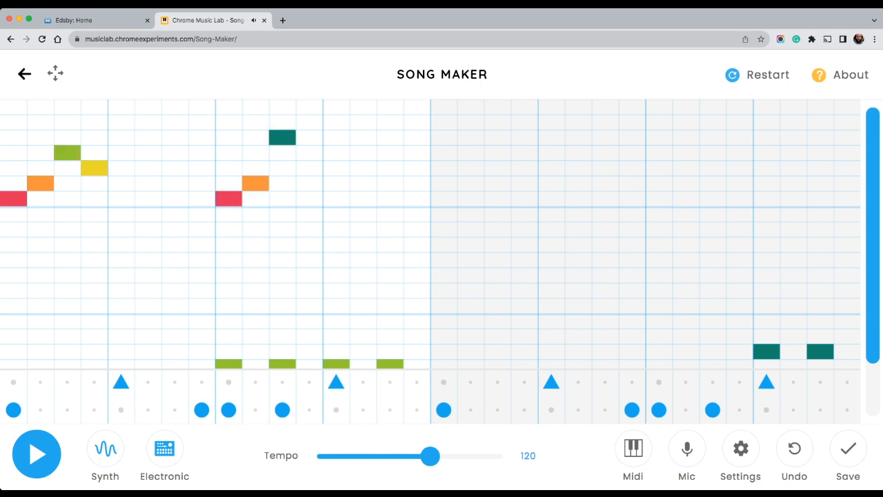
pyautogui.click(309, 153)
pyautogui.click(444, 199)
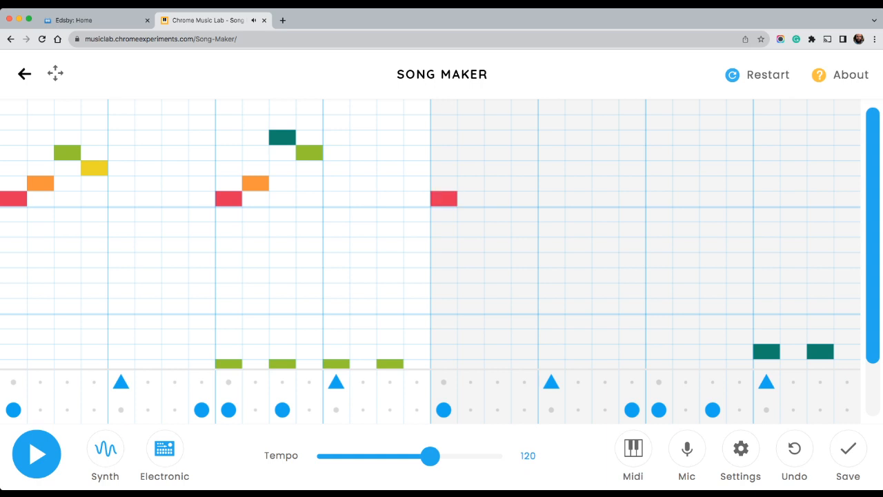
pyautogui.click(471, 183)
pyautogui.click(497, 152)
pyautogui.click(525, 168)
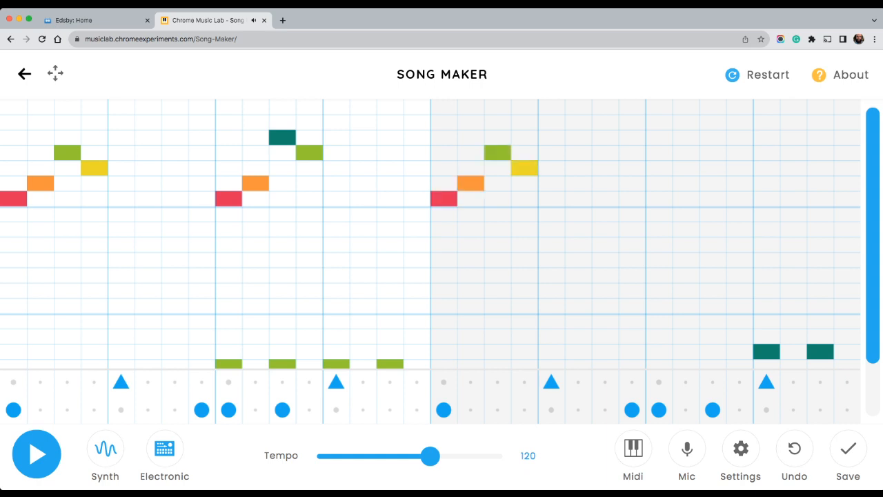
# Fill bar 2's beats 3–4 with consecutive purple, teal, green, yellow, orange, pink and red melody notes, and play the song
pyautogui.click(659, 107)
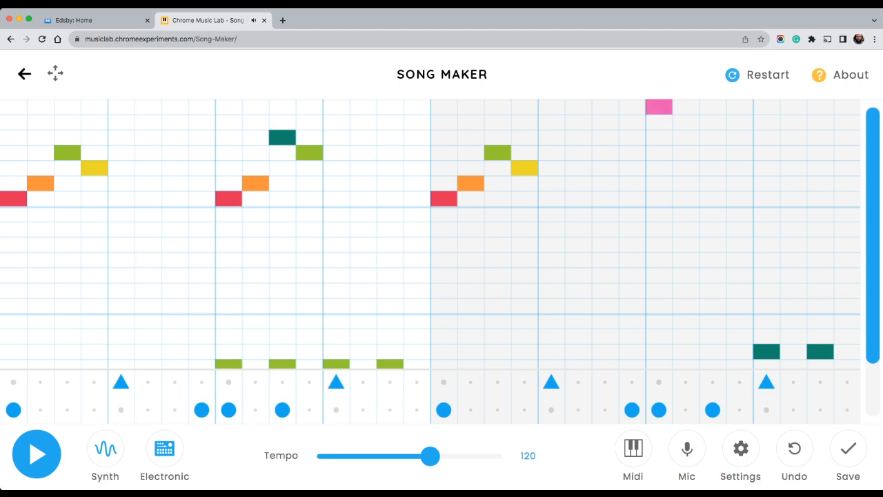
pyautogui.click(659, 107)
pyautogui.click(659, 122)
pyautogui.click(686, 137)
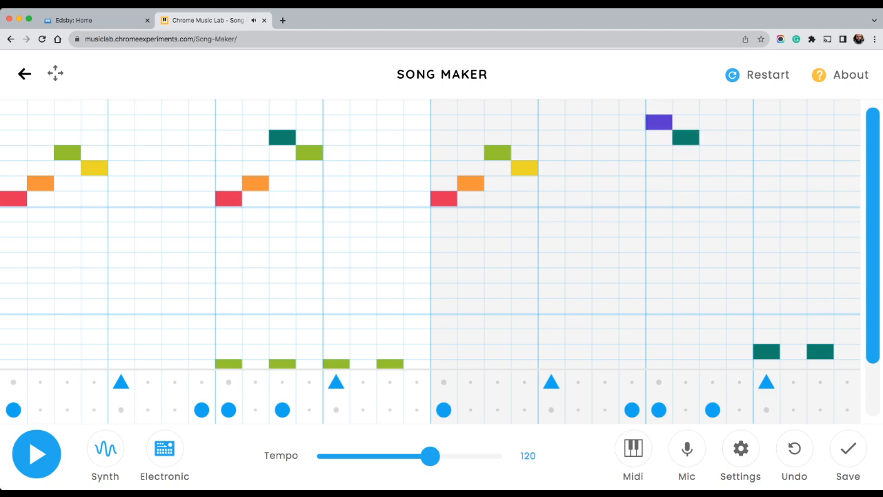
pyautogui.click(713, 152)
pyautogui.click(740, 168)
pyautogui.click(767, 183)
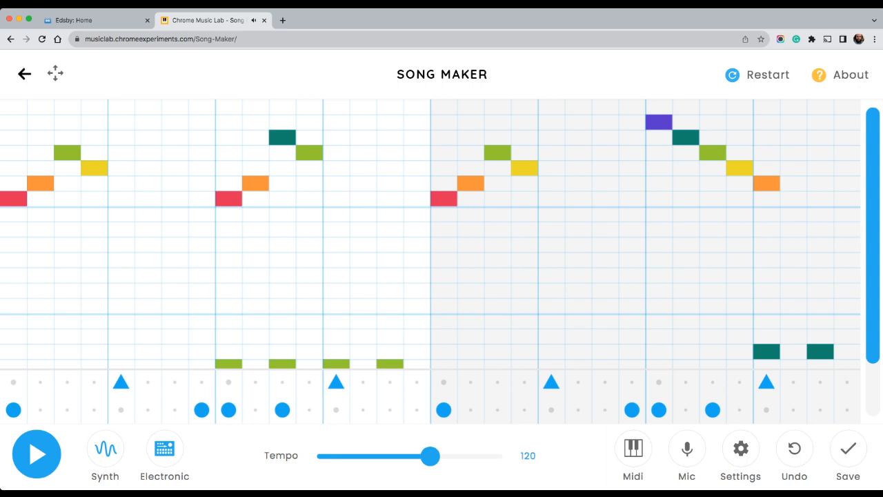
pyautogui.click(794, 214)
pyautogui.click(821, 198)
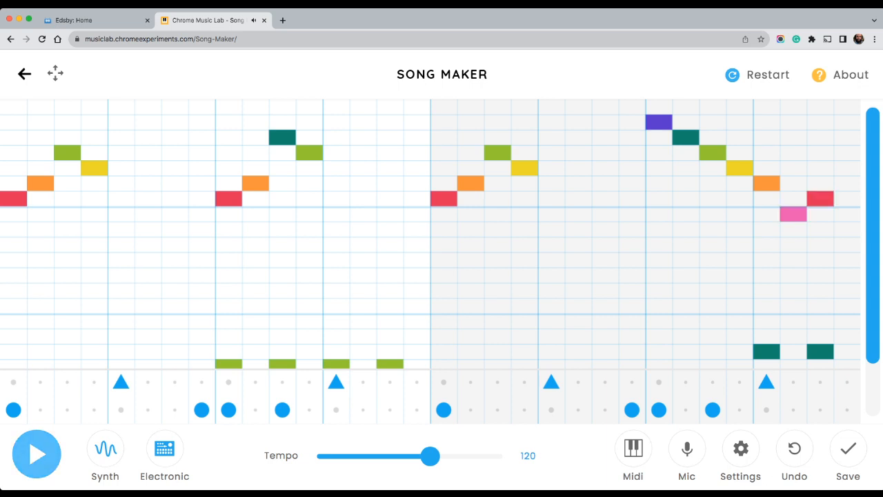
pyautogui.click(37, 453)
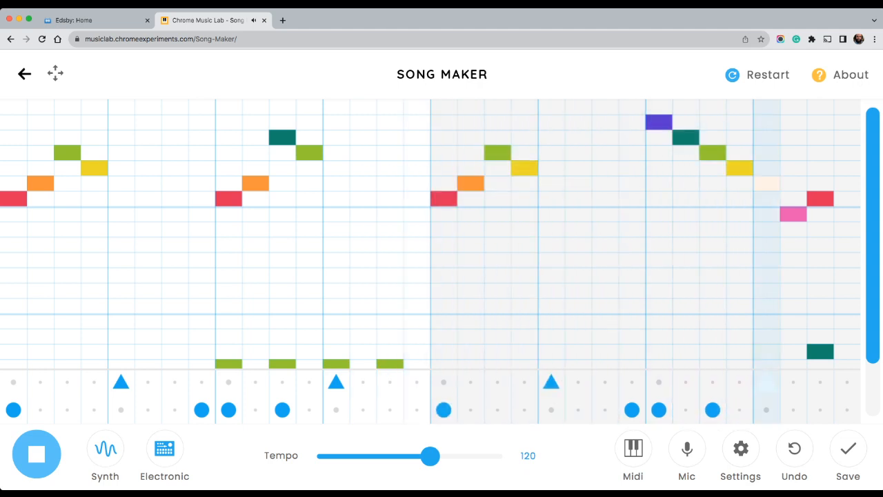
pyautogui.press('space')
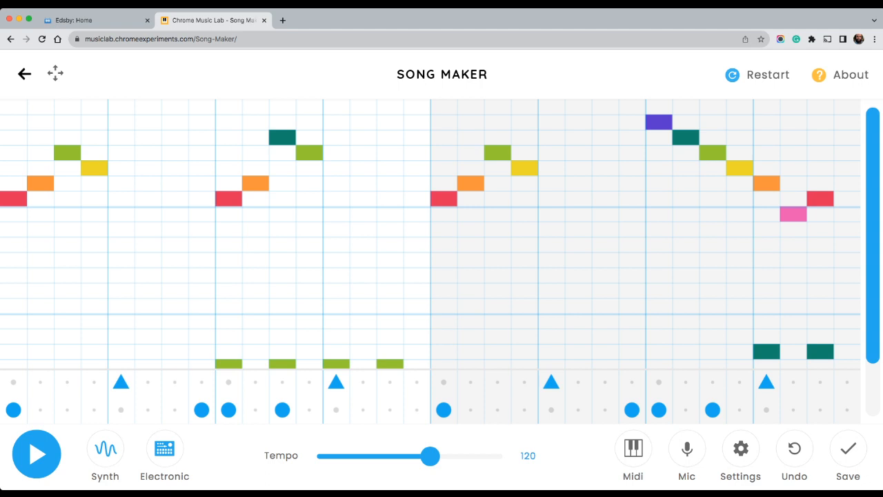
# Erase the high melody notes from beats 1 and 3 of bar 1 and beat 1 of bar 2
pyautogui.scroll(-1, 431, 235)
pyautogui.scroll(1, 430, 235)
pyautogui.moveTo(14, 198)
pyautogui.mouseDown()
pyautogui.moveTo(67, 152)
pyautogui.moveTo(309, 153)
pyautogui.moveTo(228, 198)
pyautogui.moveTo(470, 183)
pyautogui.moveTo(524, 168)
pyautogui.mouseUp()
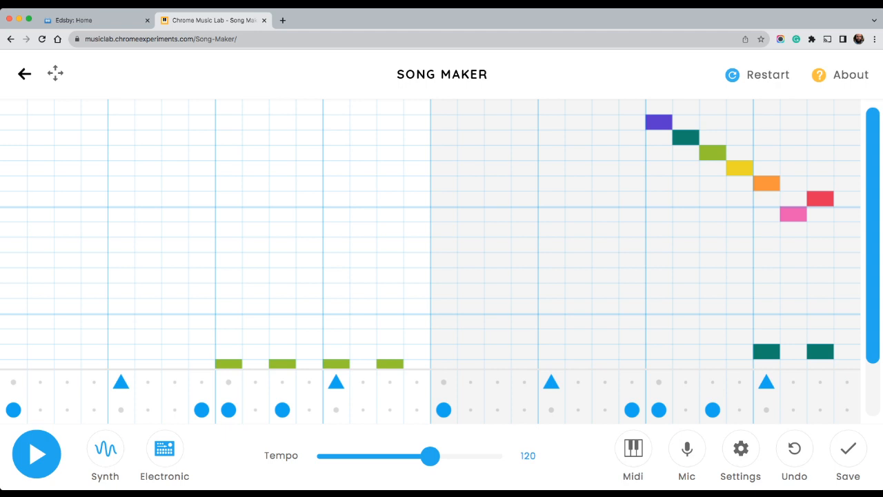
# Add consecutive purple, teal, yellow, green, yellow, orange and red melody notes in the top octave from the start of bar 1
pyautogui.click(14, 122)
pyautogui.click(40, 137)
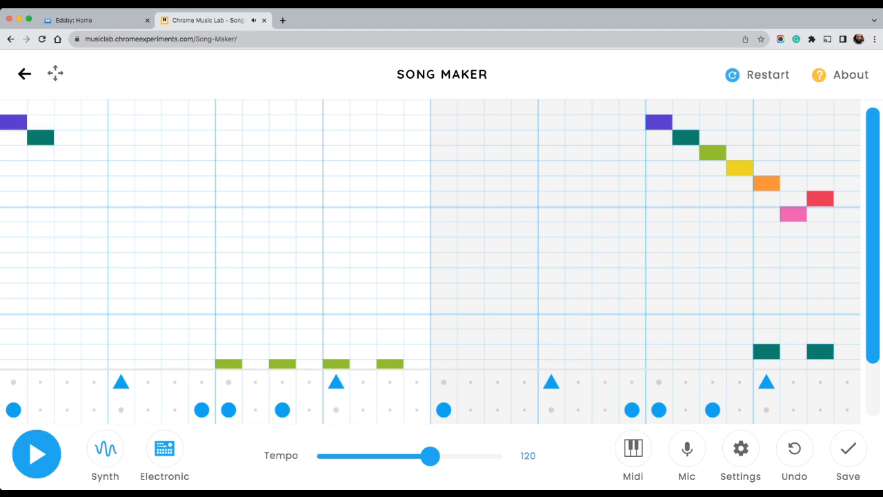
pyautogui.click(67, 167)
pyautogui.click(94, 153)
pyautogui.click(121, 168)
pyautogui.click(148, 183)
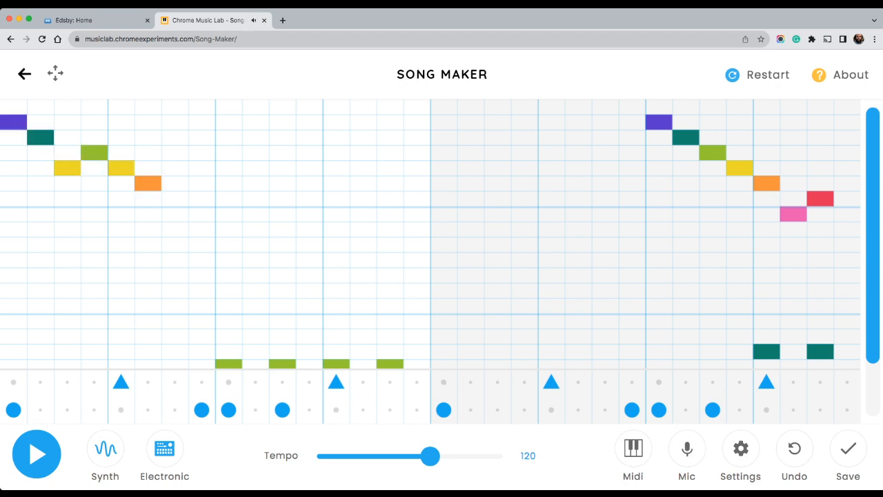
pyautogui.click(175, 198)
# Place purple, teal, yellow, green on bar 1's beat 4 and yellow, orange, pink, red on bar 2's beat 1, and play the song
pyautogui.click(336, 122)
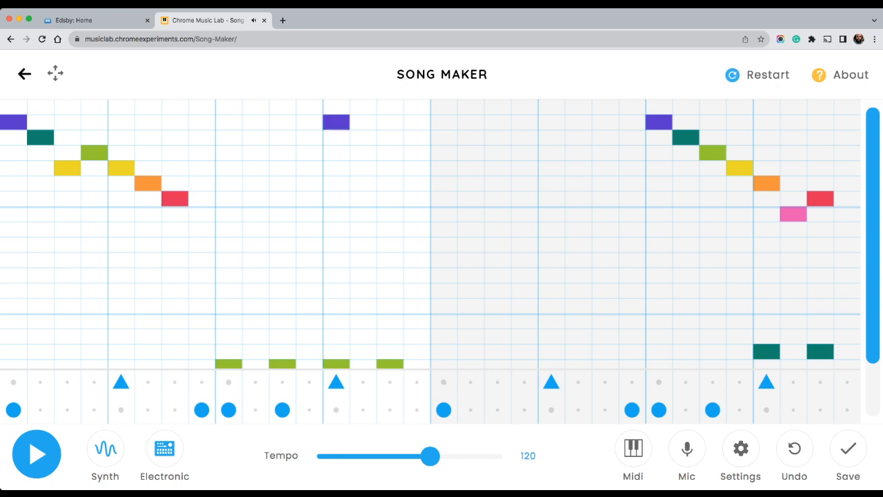
pyautogui.click(363, 137)
pyautogui.click(390, 168)
pyautogui.click(417, 153)
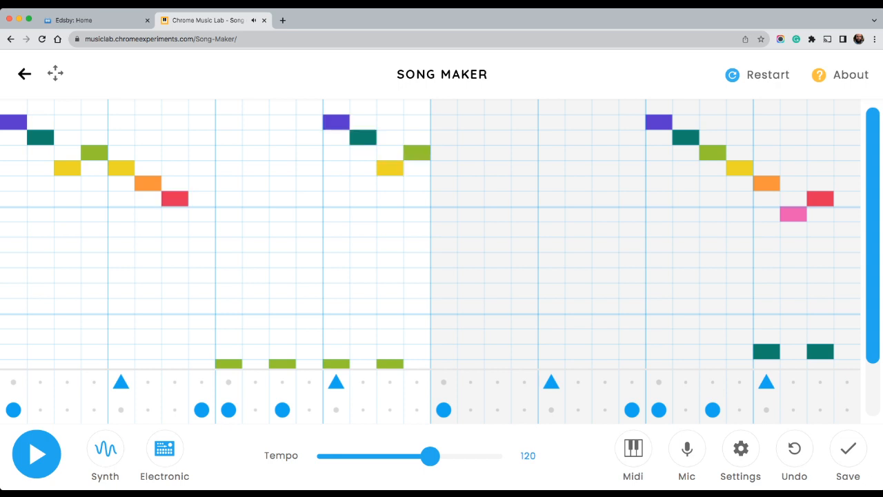
pyautogui.click(444, 167)
pyautogui.click(471, 183)
pyautogui.click(497, 213)
pyautogui.click(525, 198)
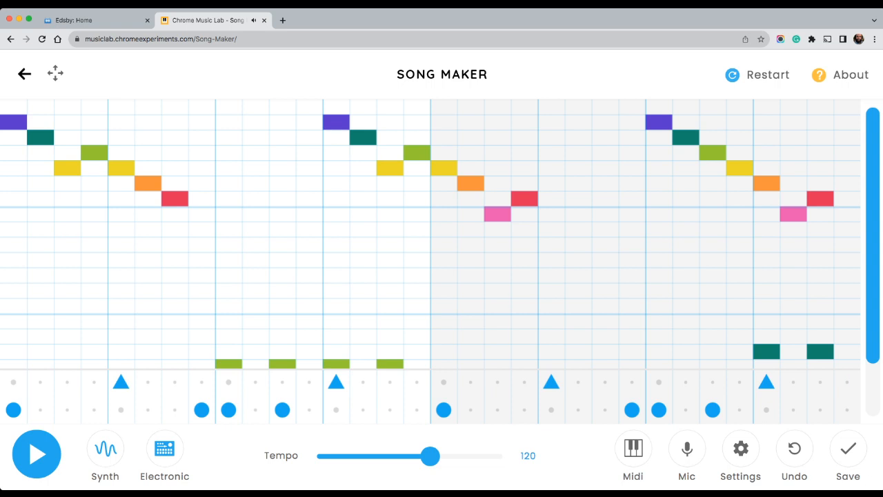
pyautogui.click(36, 454)
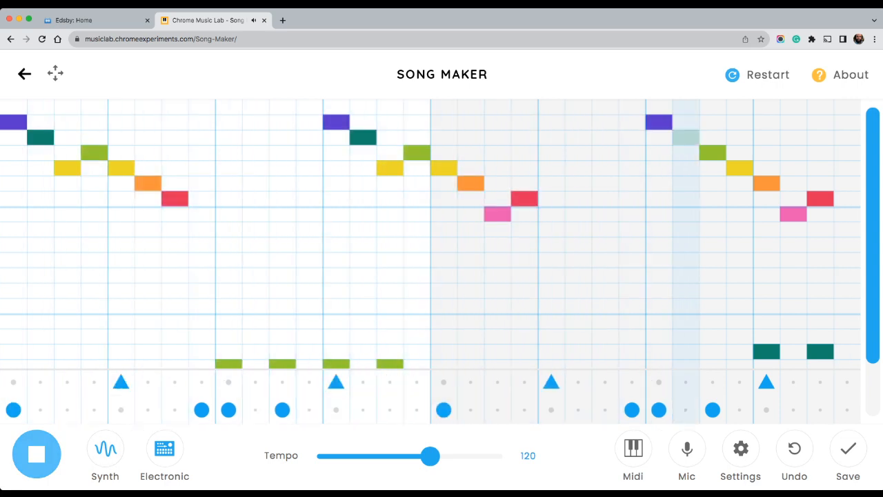
pyautogui.press('space')
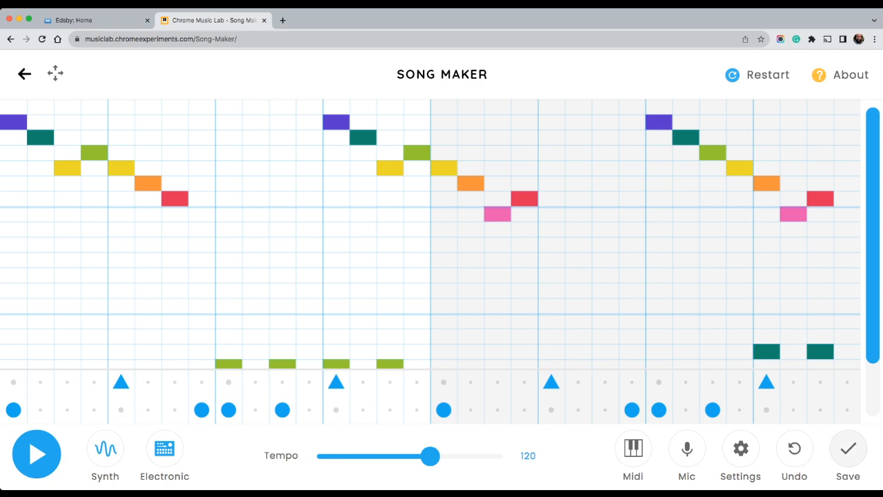
# Save the song and copy its share link
pyautogui.click(848, 449)
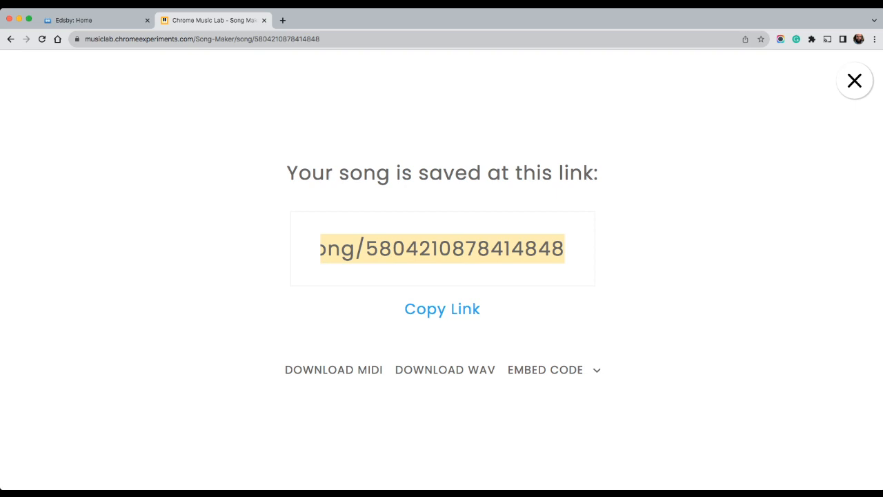
pyautogui.click(366, 248)
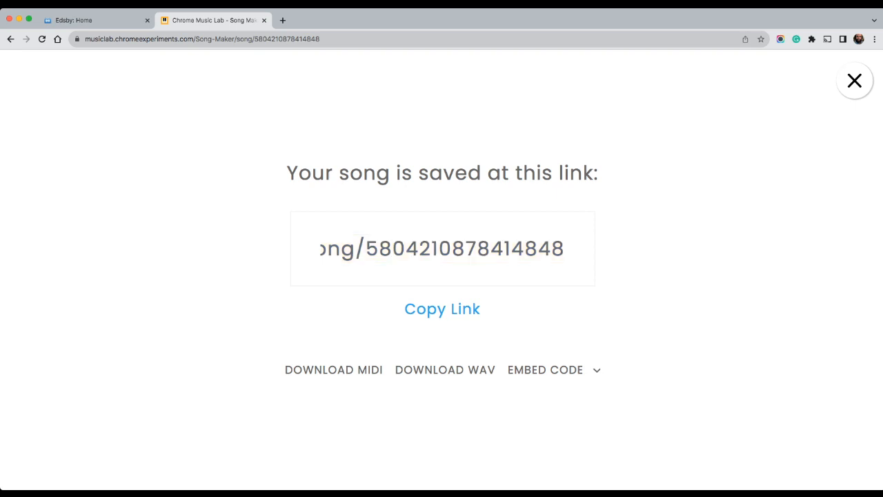
pyautogui.moveTo(366, 249); pyautogui.dragTo(565, 248)
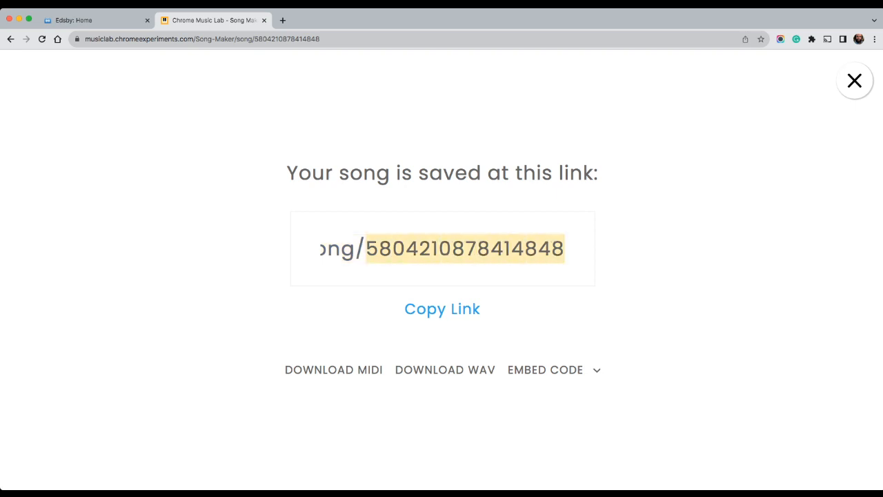
pyautogui.click(443, 310)
pyautogui.press('super+c')
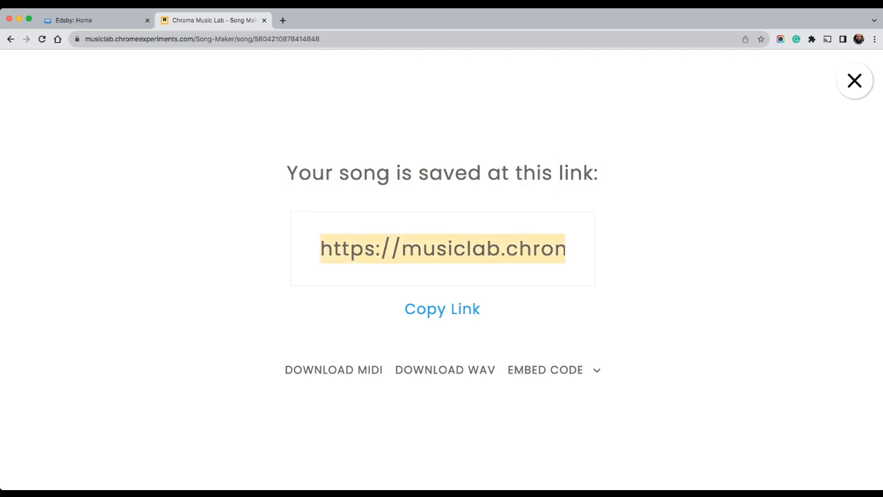
# In Edsby, paste the song link into a note for Music class ART-237-7/8C, discarding the draft on returning to the home page
pyautogui.click(77, 20)
pyautogui.click(47, 219)
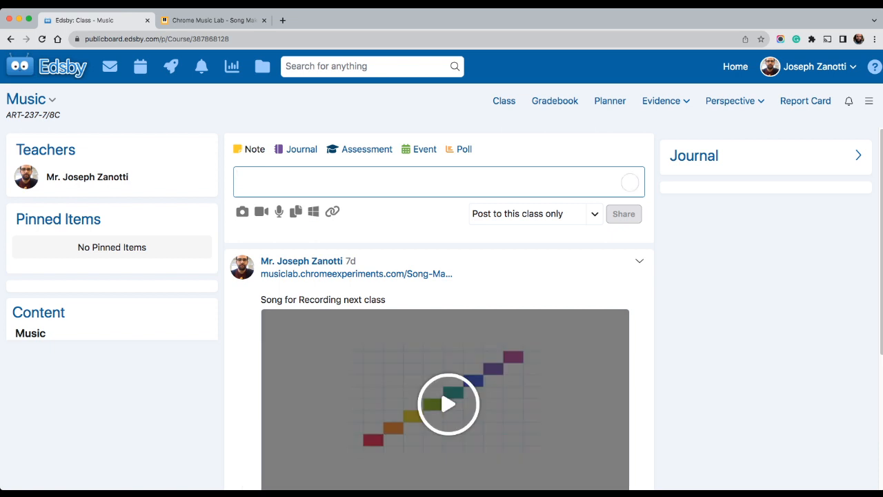
pyautogui.press('super+v')
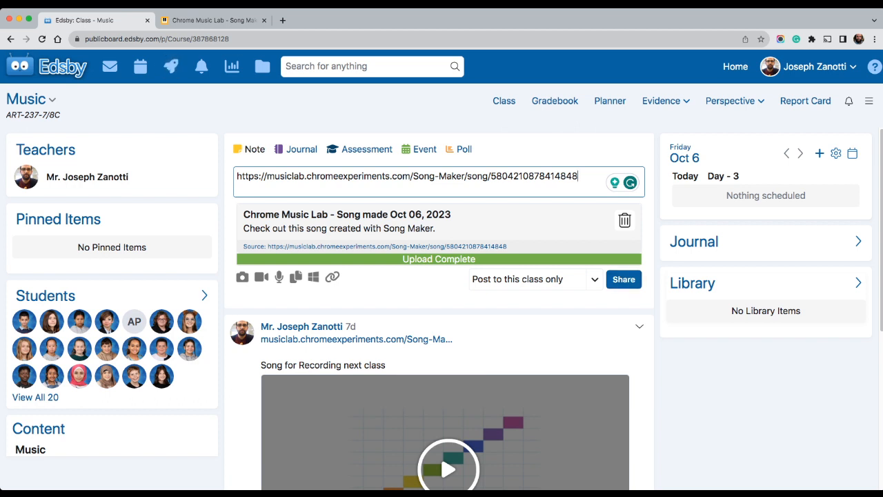
pyautogui.click(62, 67)
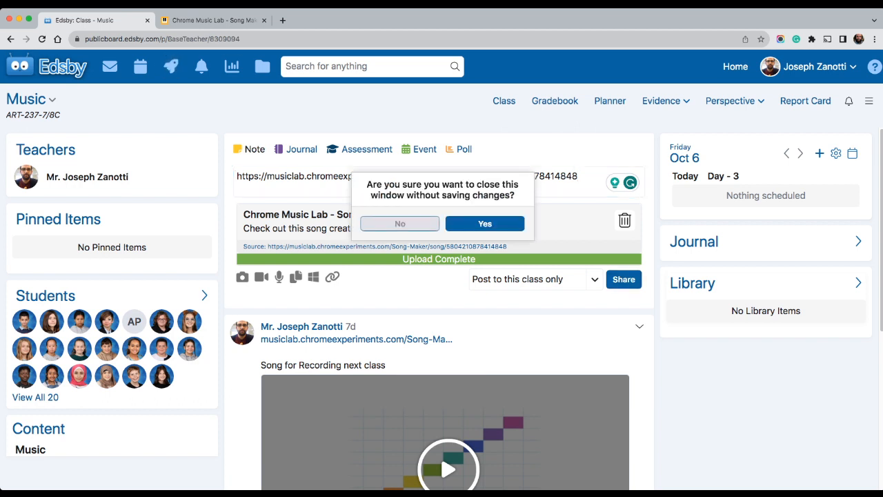
pyautogui.click(485, 223)
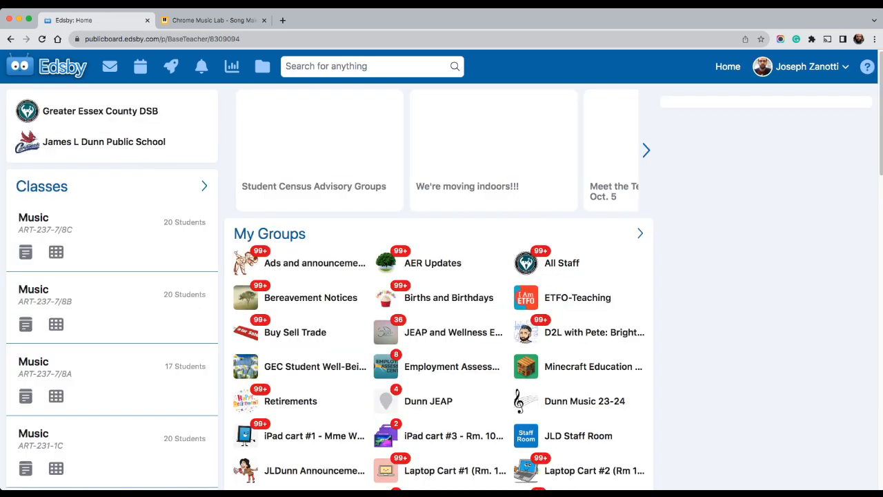